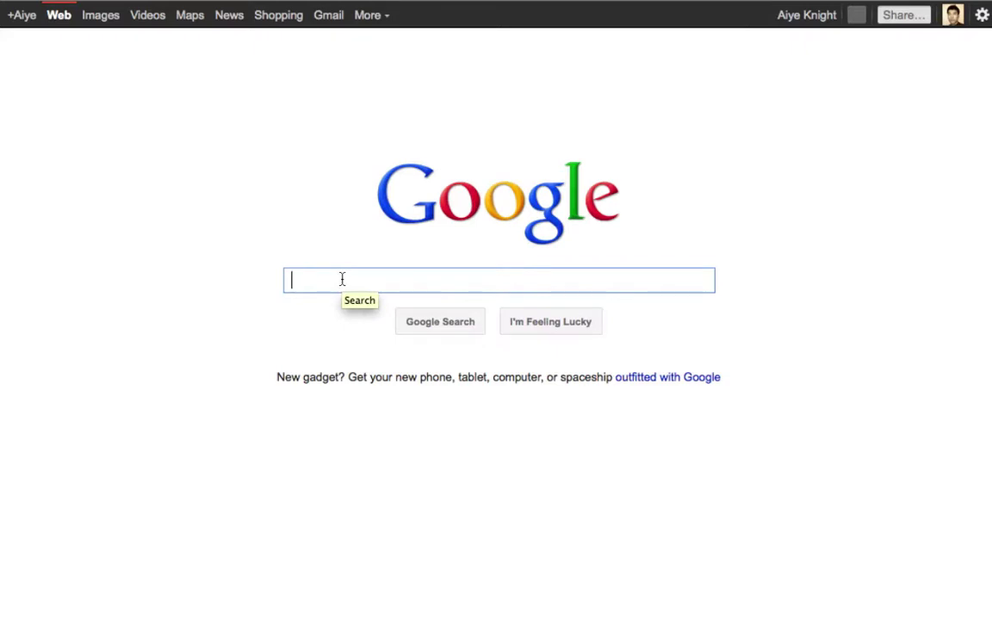
# Search Google for 'google analytics'
pyautogui.write('google a')
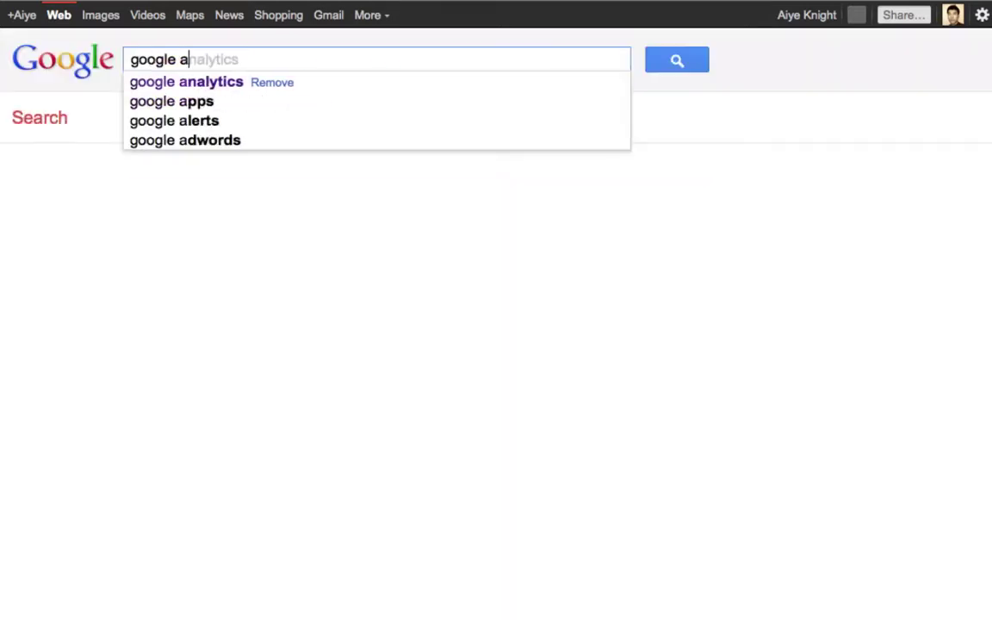
pyautogui.write('nalytics')
pyautogui.press('Return')
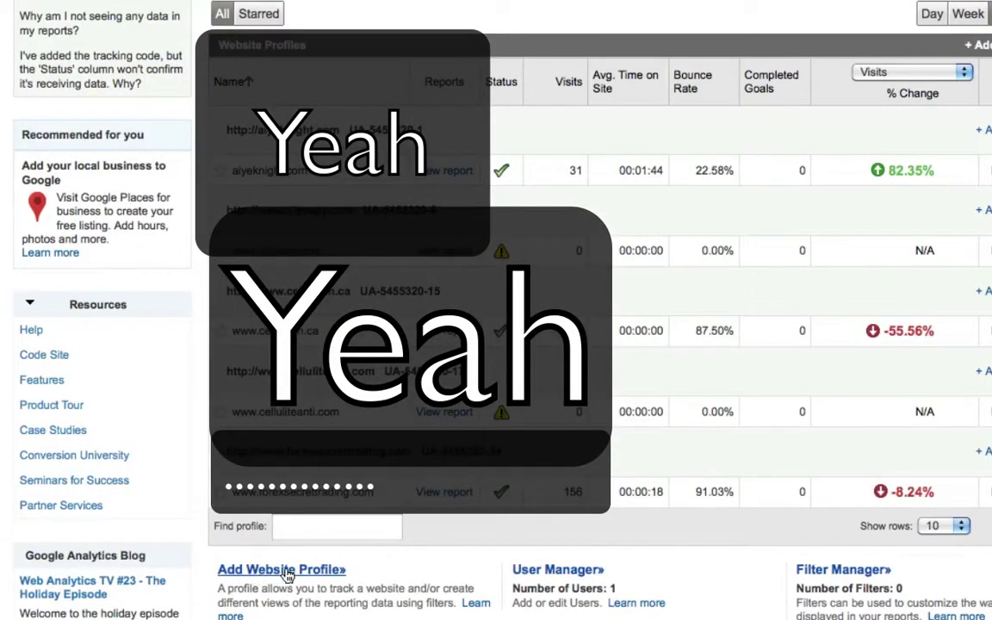
pyautogui.click(286, 572)
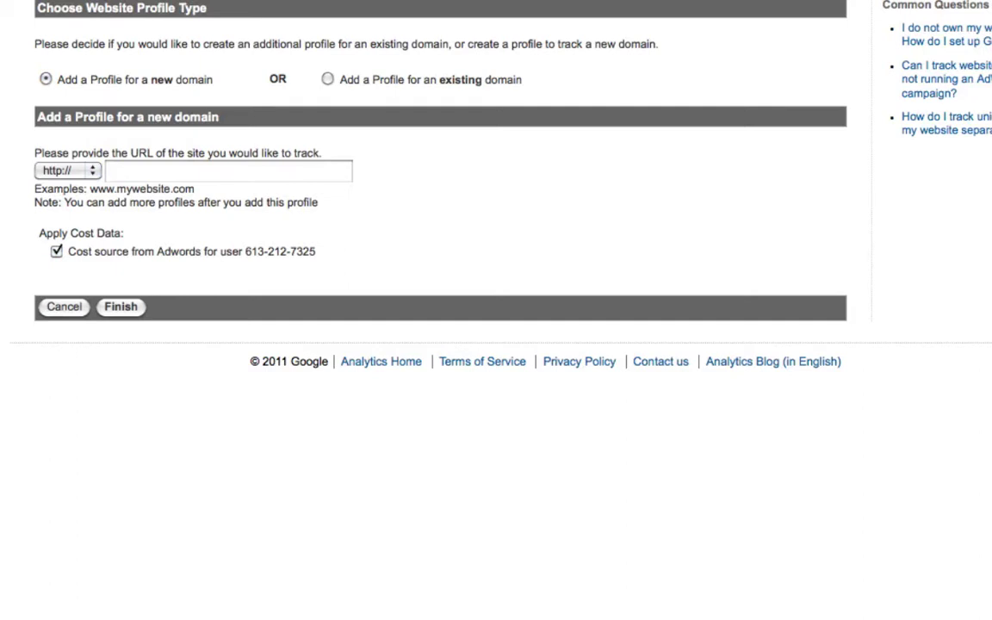
pyautogui.click(140, 174)
pyautogui.write('http://www.aiye.org')
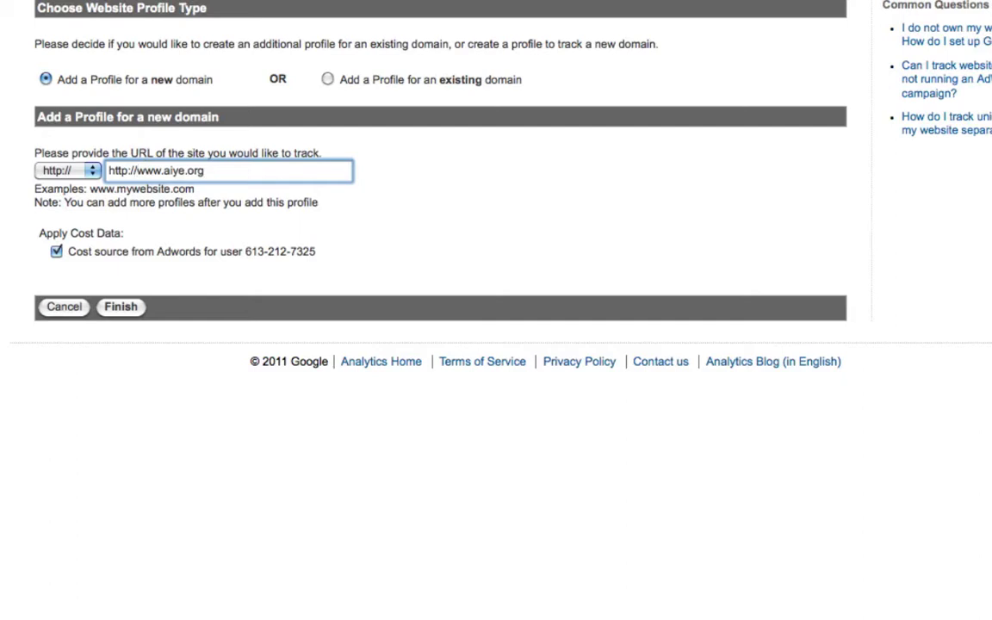
pyautogui.click(135, 171)
pyautogui.press('BackSpace')
pyautogui.press('BackSpace')
pyautogui.press('BackSpace')
pyautogui.press('BackSpace')
pyautogui.press('BackSpace')
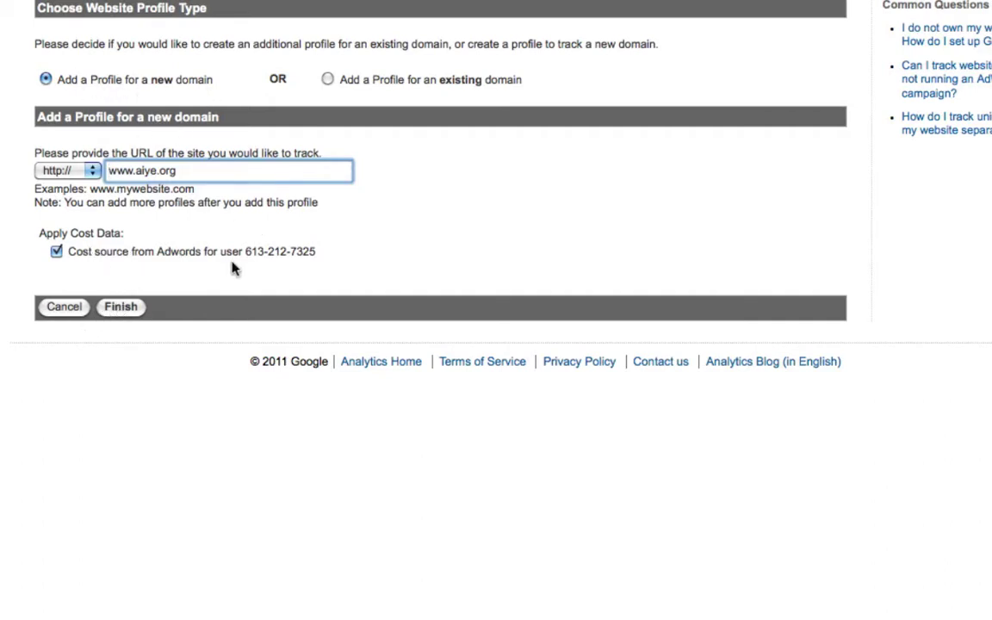
pyautogui.click(121, 312)
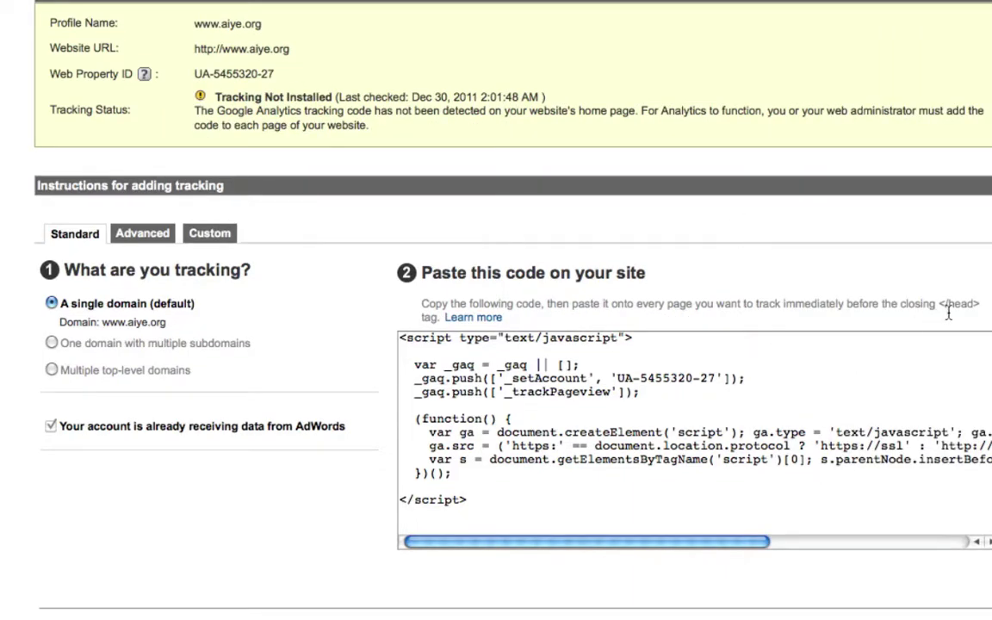
# Highlight the </head> placement note in the tracking code instructions
pyautogui.moveTo(939, 303); pyautogui.dragTo(977, 303)
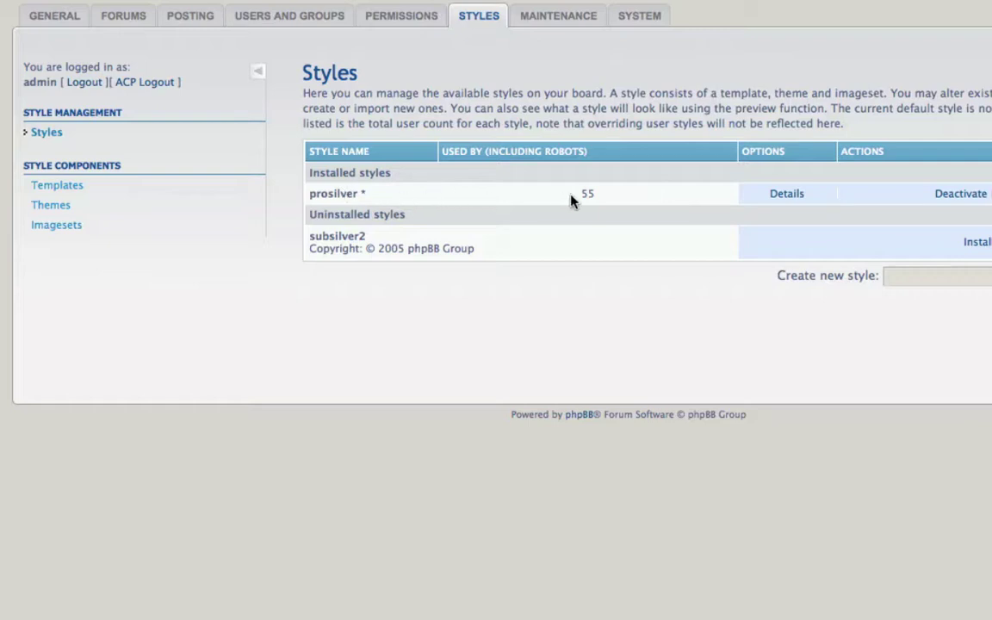
# Load prosilver's overall_header.html into the template editor
pyautogui.click(82, 194)
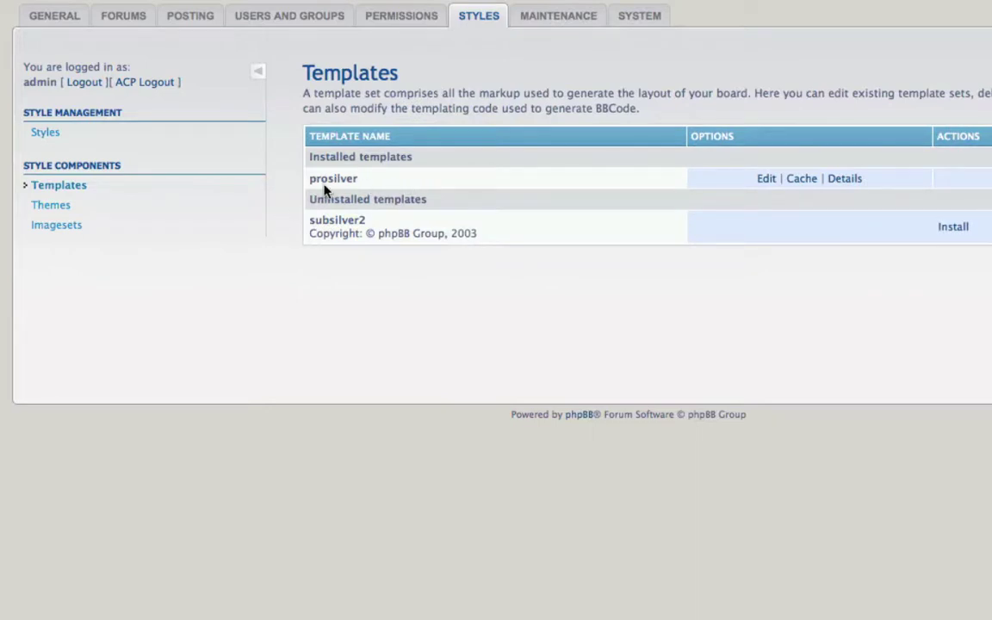
pyautogui.click(766, 179)
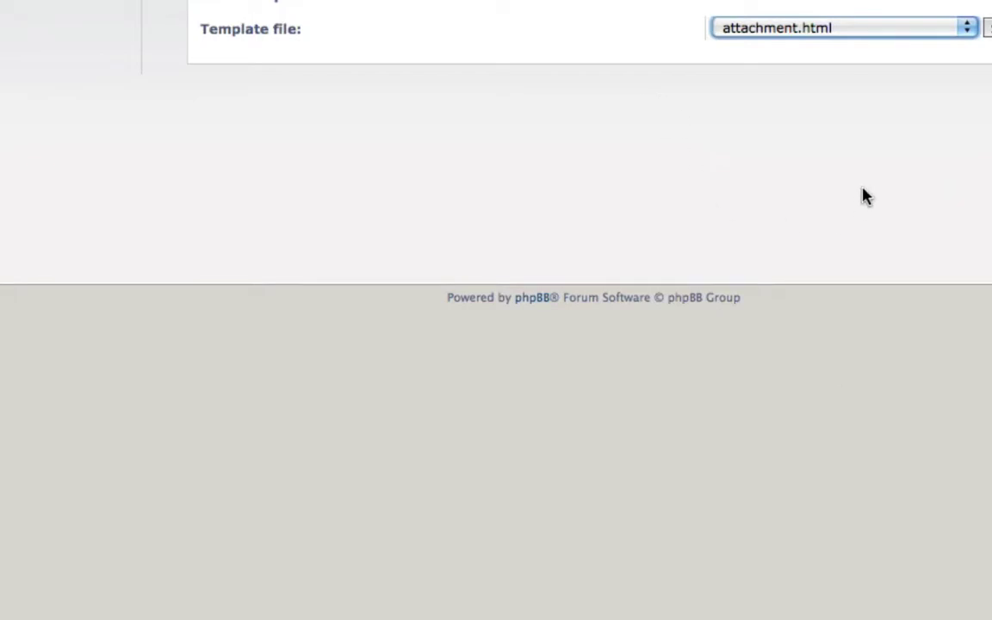
pyautogui.click(968, 31)
pyautogui.scroll(-3, 846, 276)
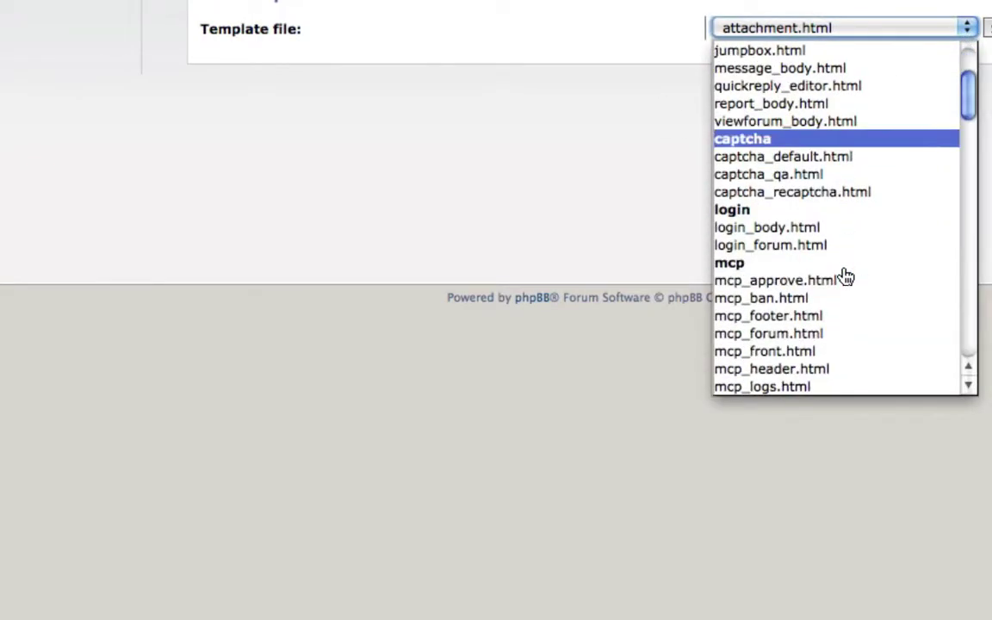
pyautogui.scroll(-3, 823, 246)
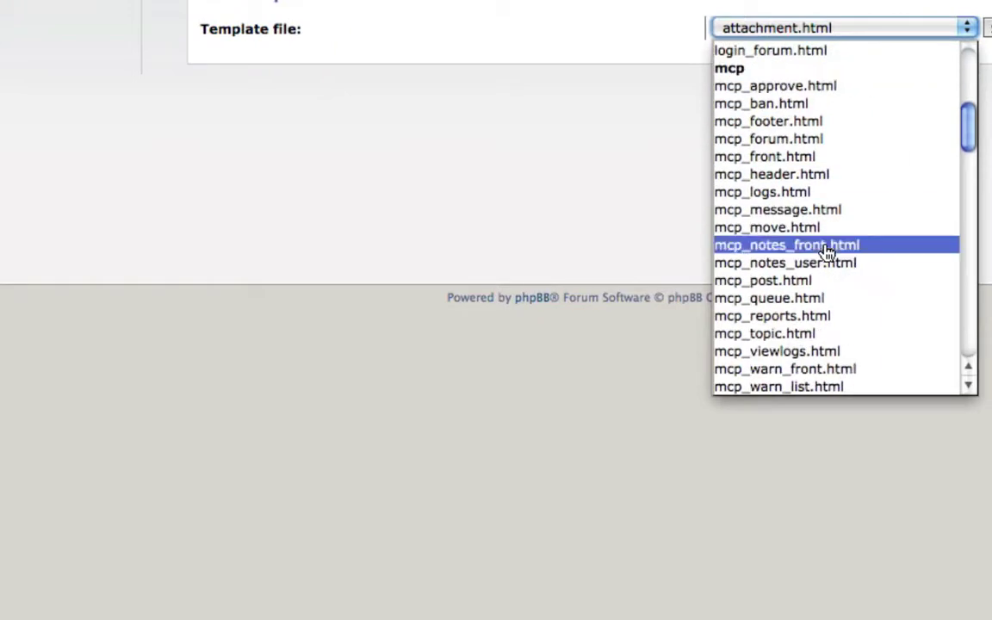
pyautogui.scroll(-5, 832, 252)
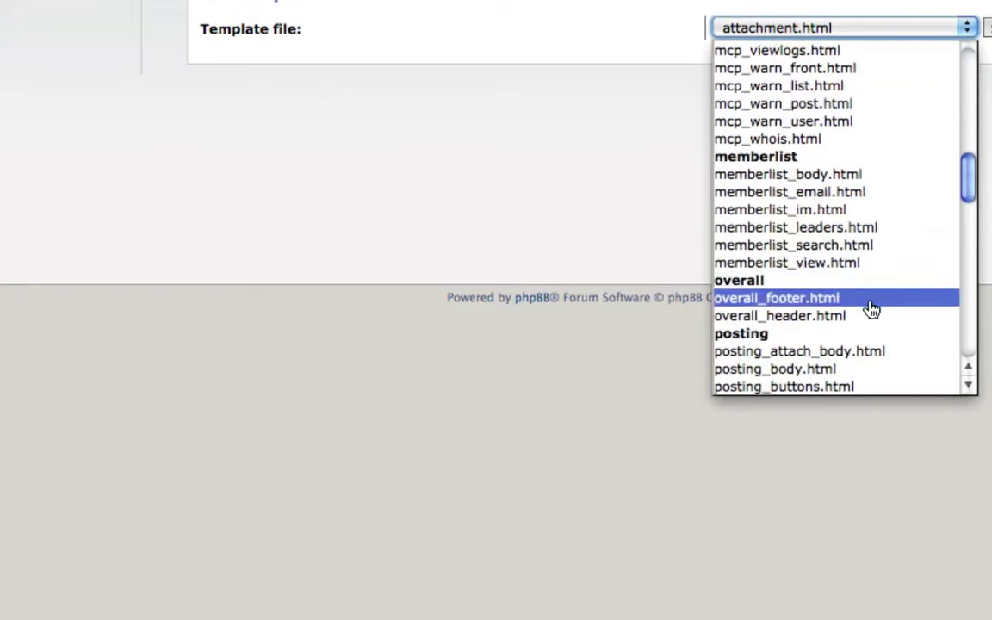
pyautogui.click(817, 325)
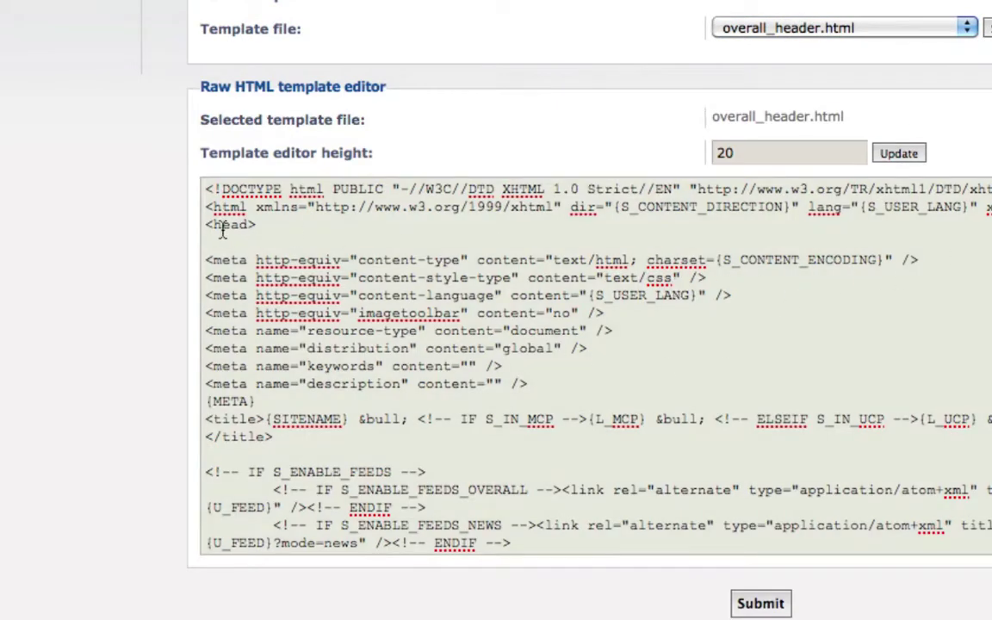
# Locate the closing </head> tag in overall_header.html and place the cursor just above it
pyautogui.scroll(-3, 285, 327)
pyautogui.scroll(-4, 318, 362)
pyautogui.scroll(-5, 339, 367)
pyautogui.scroll(-5, 339, 366)
pyautogui.scroll(-5, 343, 369)
pyautogui.scroll(-5, 345, 370)
pyautogui.scroll(5, 361, 369)
pyautogui.scroll(-5, 361, 368)
pyautogui.scroll(-5, 366, 367)
pyautogui.scroll(-3, 368, 365)
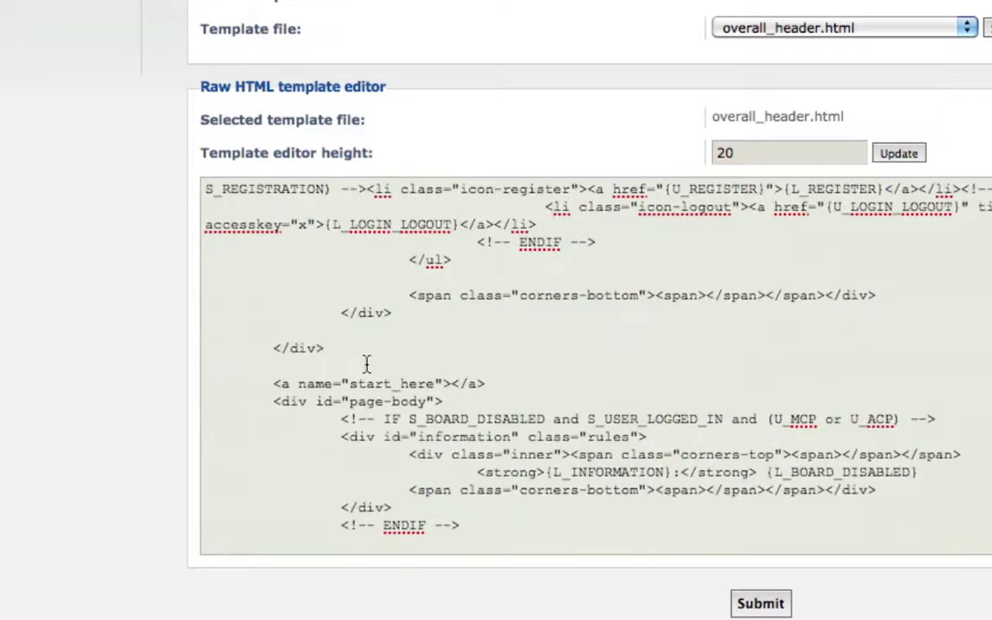
pyautogui.scroll(5, 463, 369)
pyautogui.scroll(5, 470, 368)
pyautogui.scroll(5, 478, 368)
pyautogui.scroll(5, 481, 368)
pyautogui.scroll(5, 483, 367)
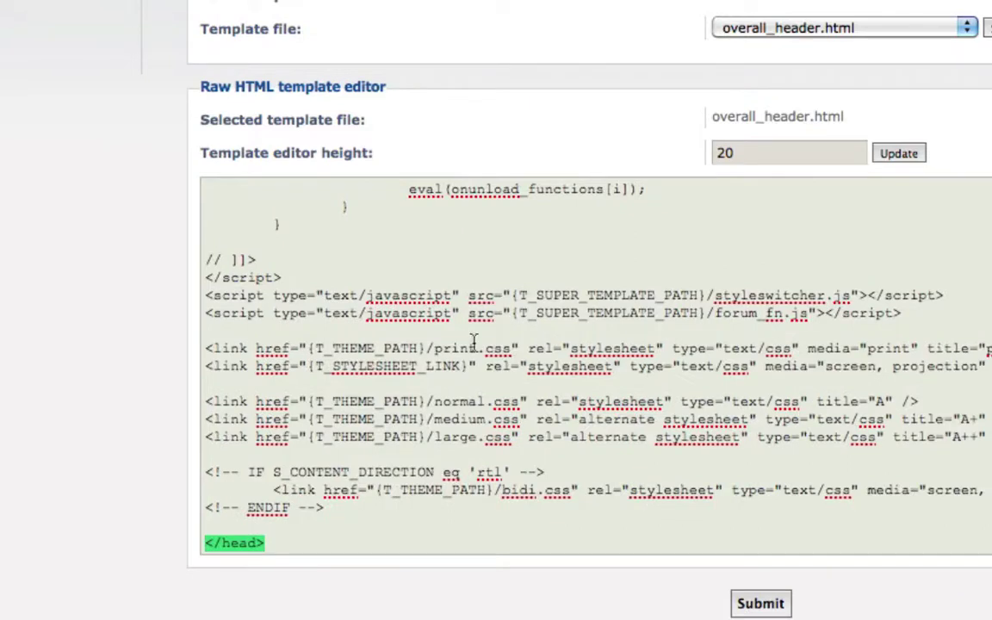
pyautogui.scroll(-3, 379, 408)
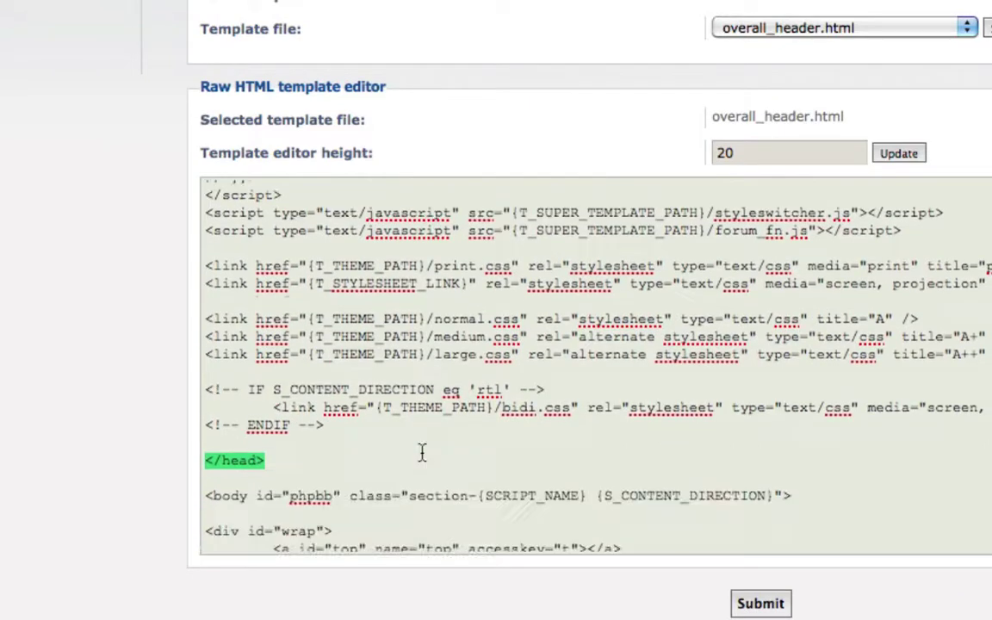
pyautogui.click(288, 398)
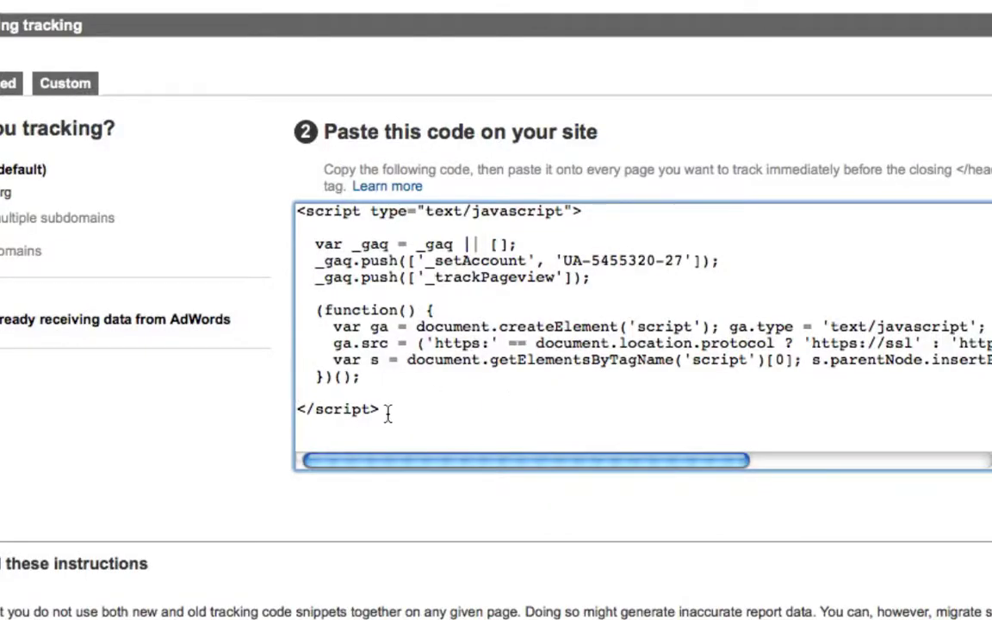
# Select the whole tracking script and put the cursor beside </head> in phpBB
pyautogui.moveTo(385, 411); pyautogui.dragTo(293, 211)
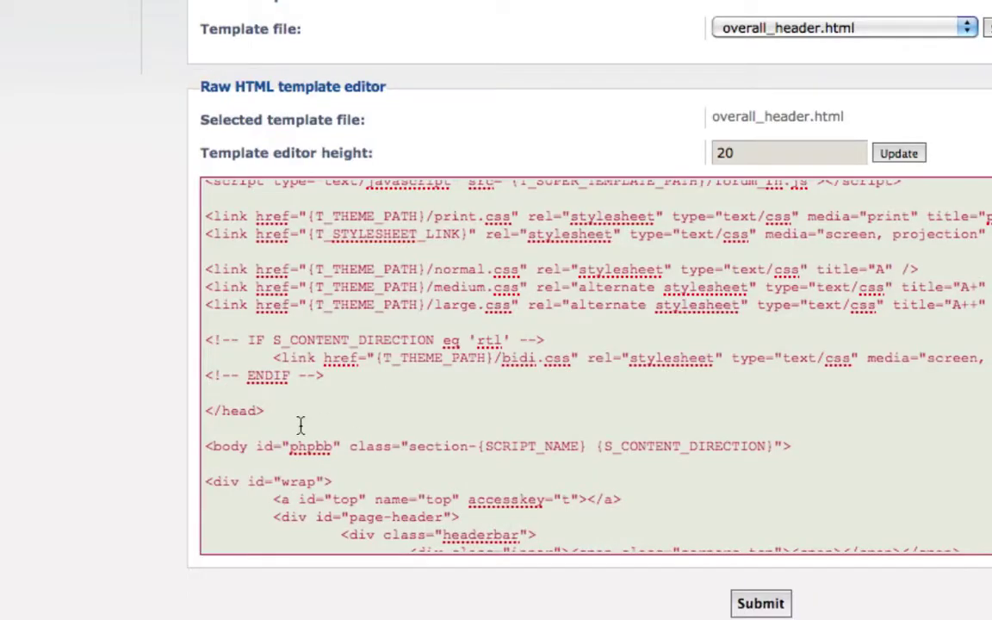
pyautogui.click(288, 408)
# Add blank lines above </head> and paste the tracking script there
pyautogui.press('Up')
pyautogui.press('Return')
pyautogui.press('Return')
pyautogui.press('Up')
pyautogui.hotkey('ctrl', 'v')
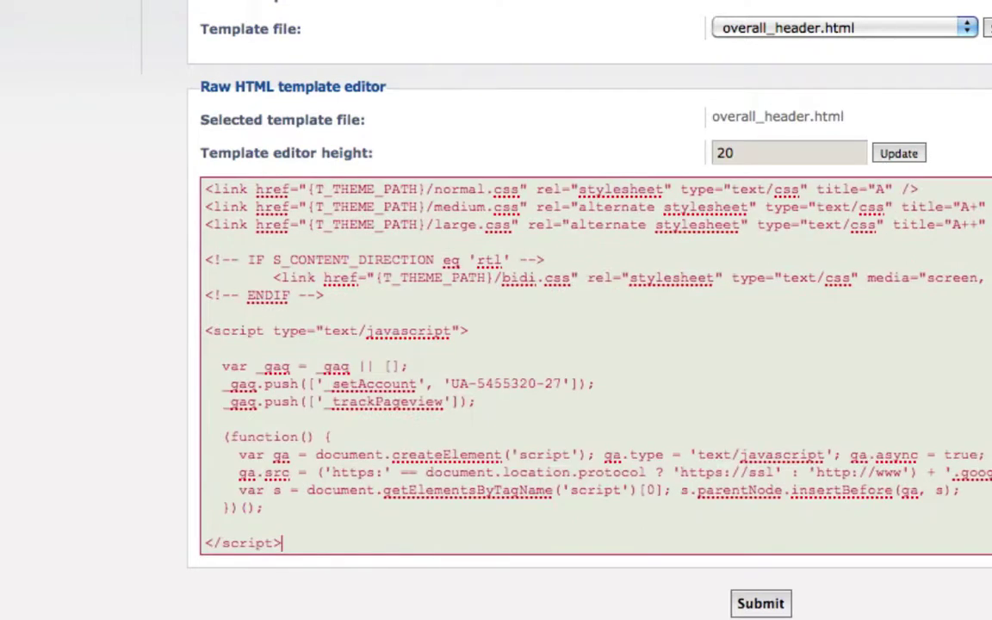
# Review the pasted script and add a blank line before its closing </script> tag
pyautogui.scroll(-2, 257, 504)
pyautogui.scroll(-2, 256, 504)
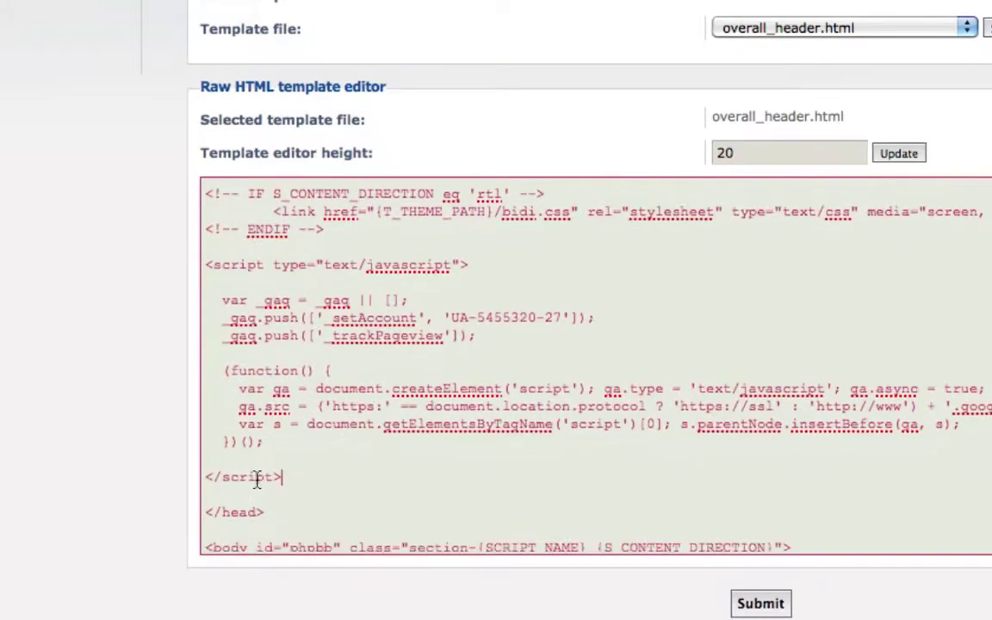
pyautogui.scroll(2, 252, 478)
pyautogui.scroll(5, 254, 478)
pyautogui.scroll(1, 255, 478)
pyautogui.scroll(2, 255, 474)
pyautogui.scroll(-2, 268, 470)
pyautogui.scroll(8, 272, 447)
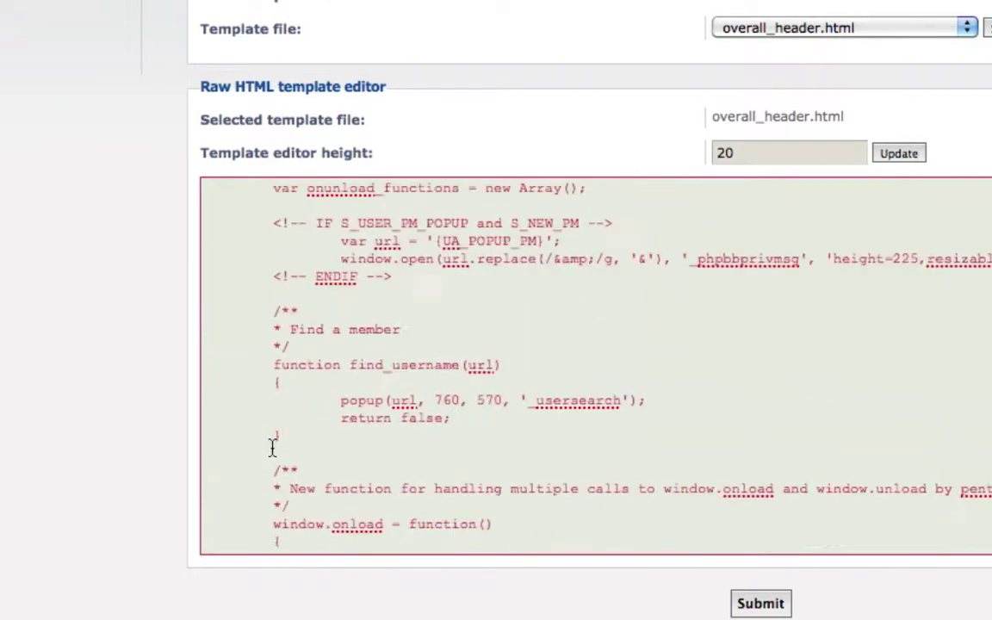
pyautogui.scroll(-5, 272, 447)
pyautogui.scroll(-5, 274, 457)
pyautogui.scroll(-5, 275, 430)
pyautogui.scroll(-5, 277, 406)
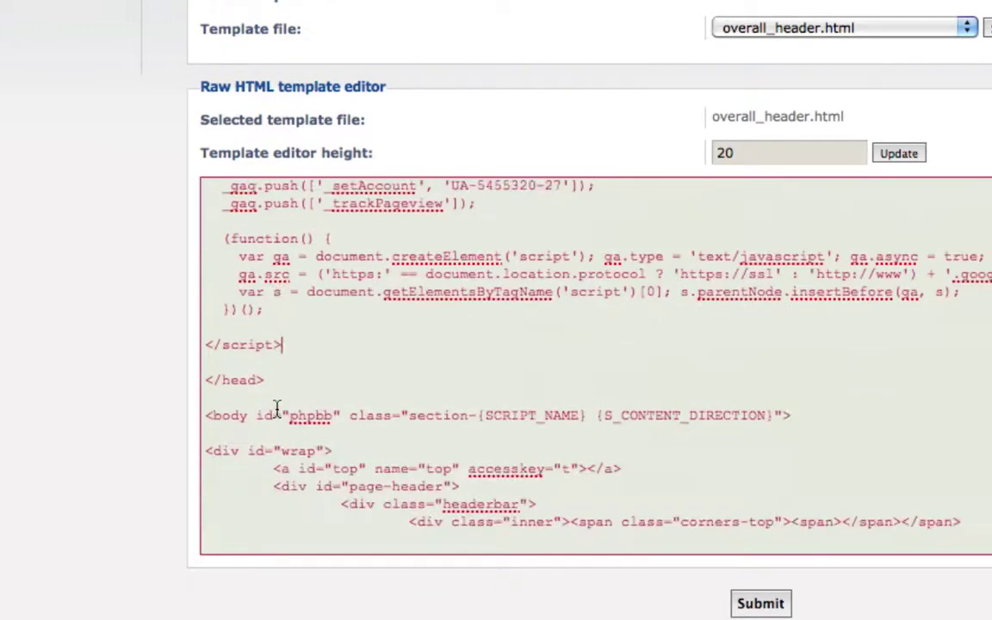
pyautogui.click(268, 325)
pyautogui.press('Return')
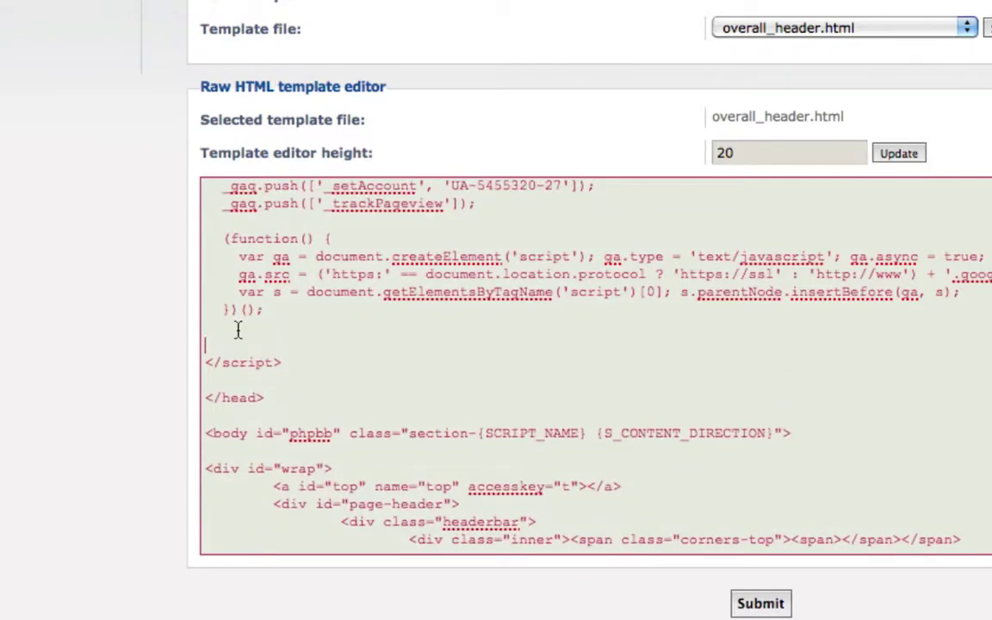
# Remove the extra blank lines above </script> and add a blank line after it
pyautogui.click(241, 333)
pyautogui.scroll(-4, 271, 343)
pyautogui.scroll(-2, 266, 344)
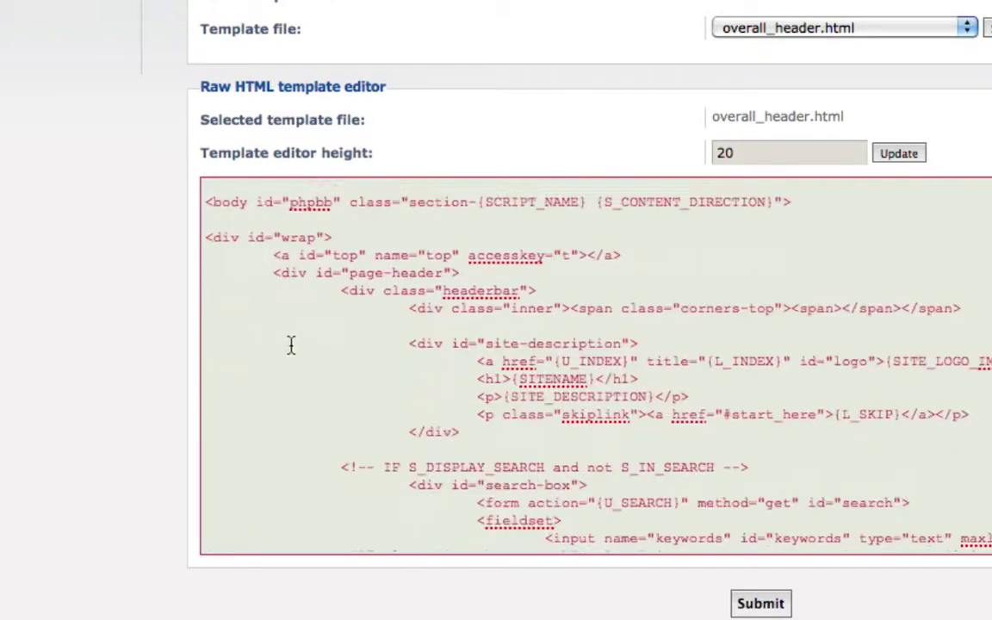
pyautogui.scroll(-6, 290, 345)
pyautogui.scroll(-4, 303, 343)
pyautogui.scroll(-3, 362, 377)
pyautogui.scroll(8, 362, 376)
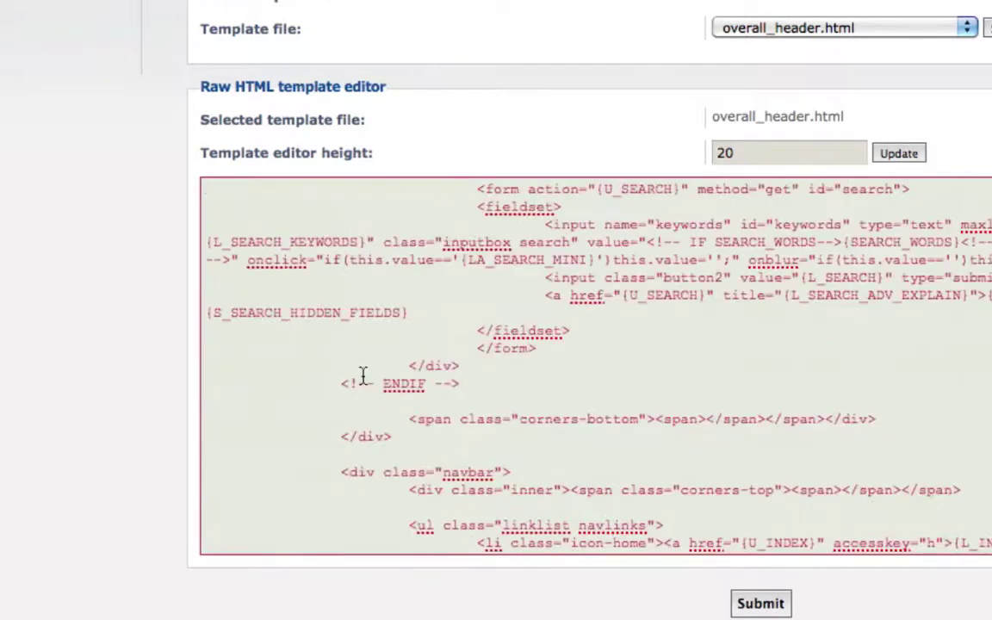
pyautogui.scroll(5, 288, 392)
pyautogui.scroll(4, 341, 392)
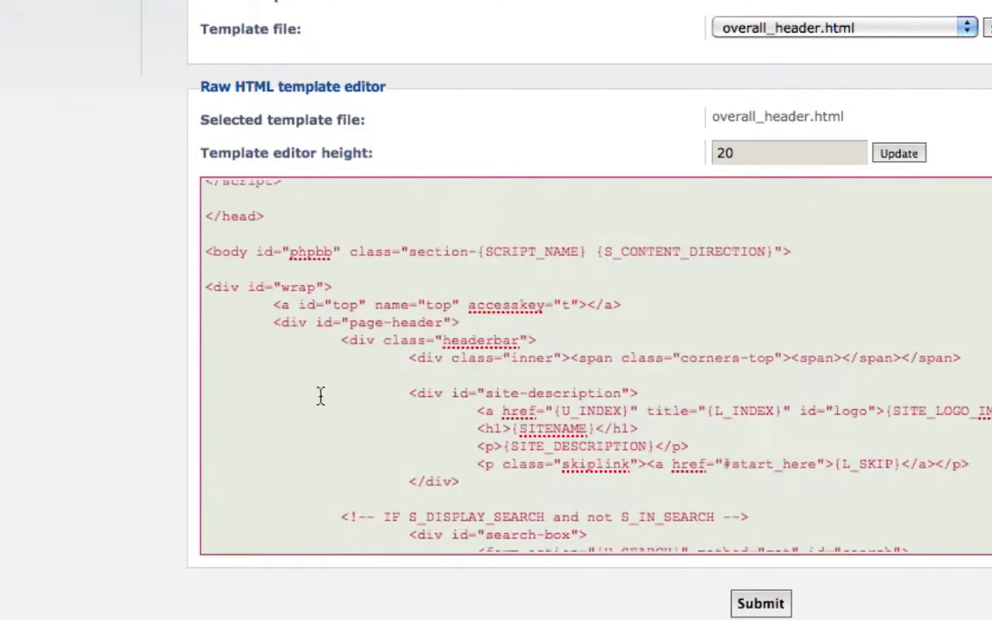
pyautogui.scroll(3, 320, 396)
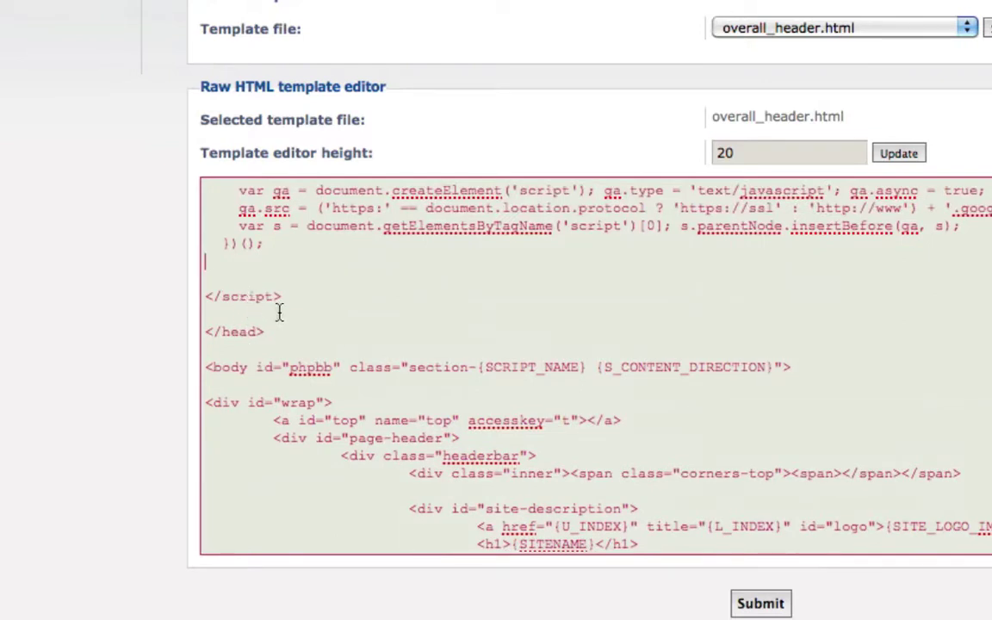
pyautogui.press('Delete')
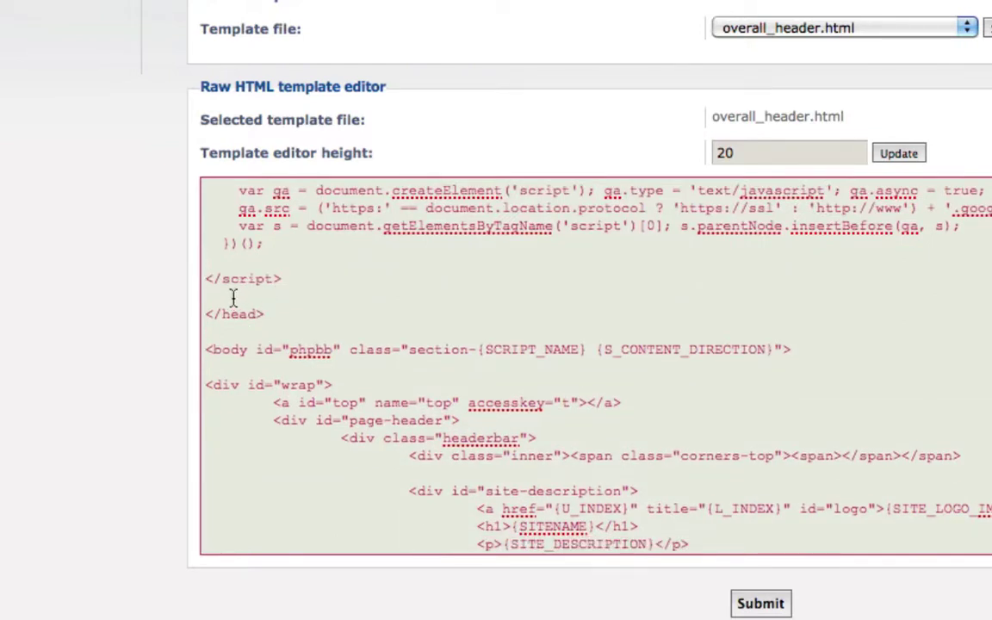
pyautogui.press('Down')
pyautogui.press('Return')
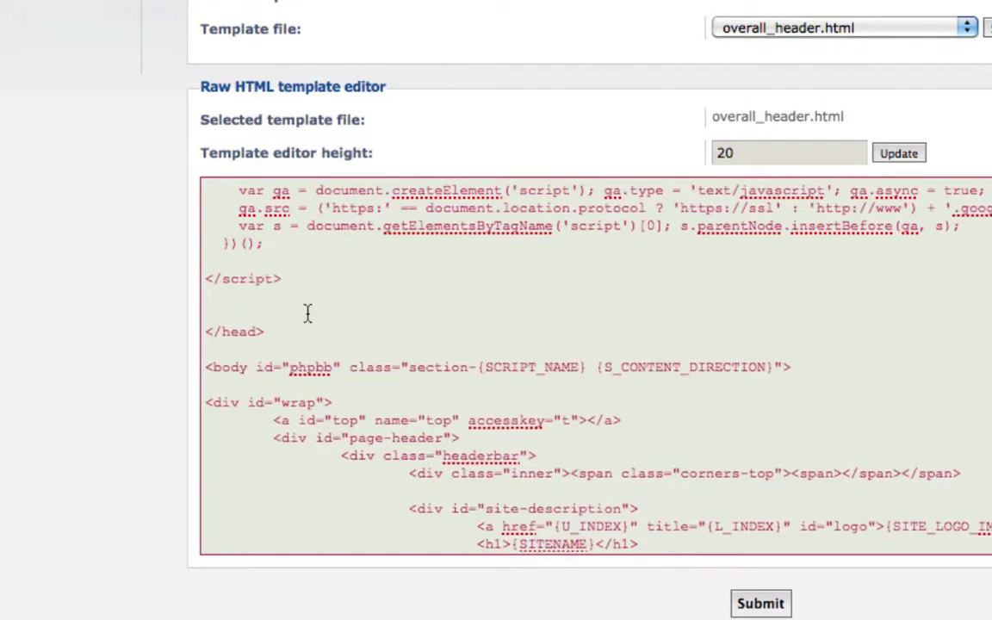
pyautogui.scroll(5, 321, 317)
pyautogui.scroll(3, 320, 317)
pyautogui.scroll(2, 320, 317)
pyautogui.scroll(1, 311, 326)
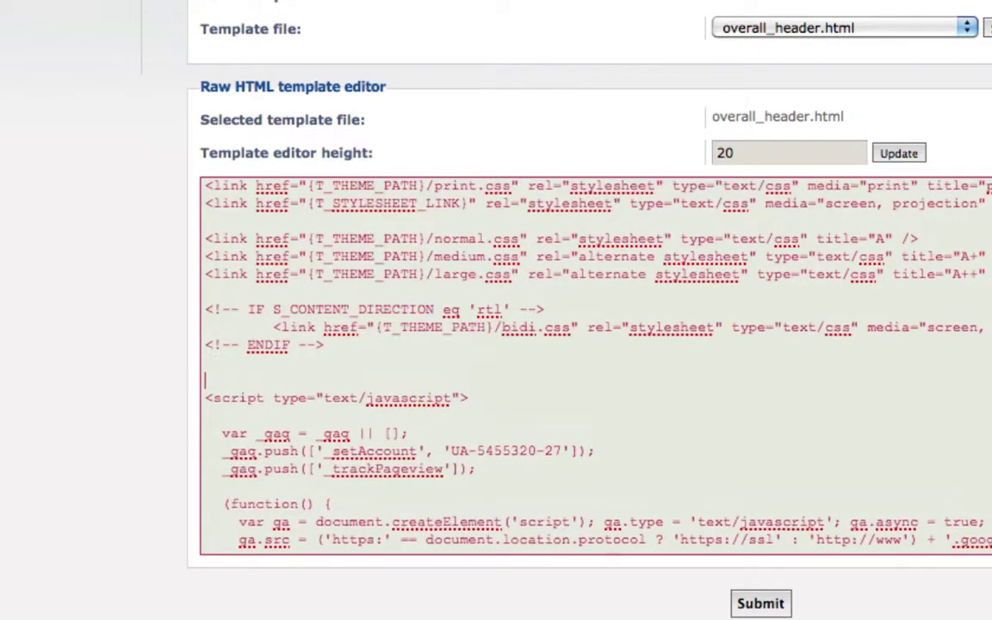
pyautogui.scroll(-3, 320, 360)
pyautogui.scroll(-2, 321, 360)
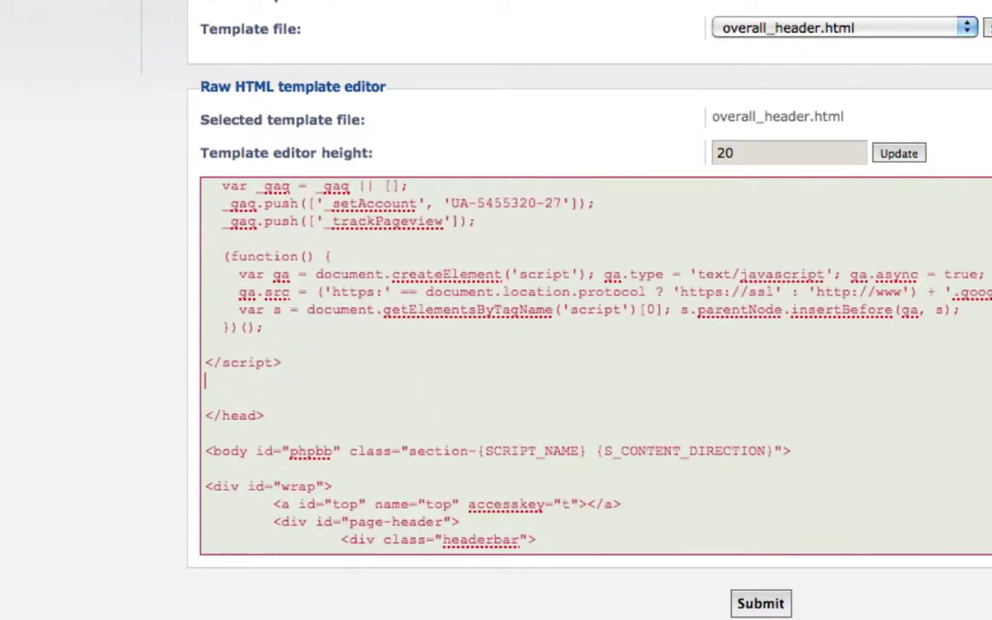
# Save overall_header.html and view the forum index page source
pyautogui.click(779, 613)
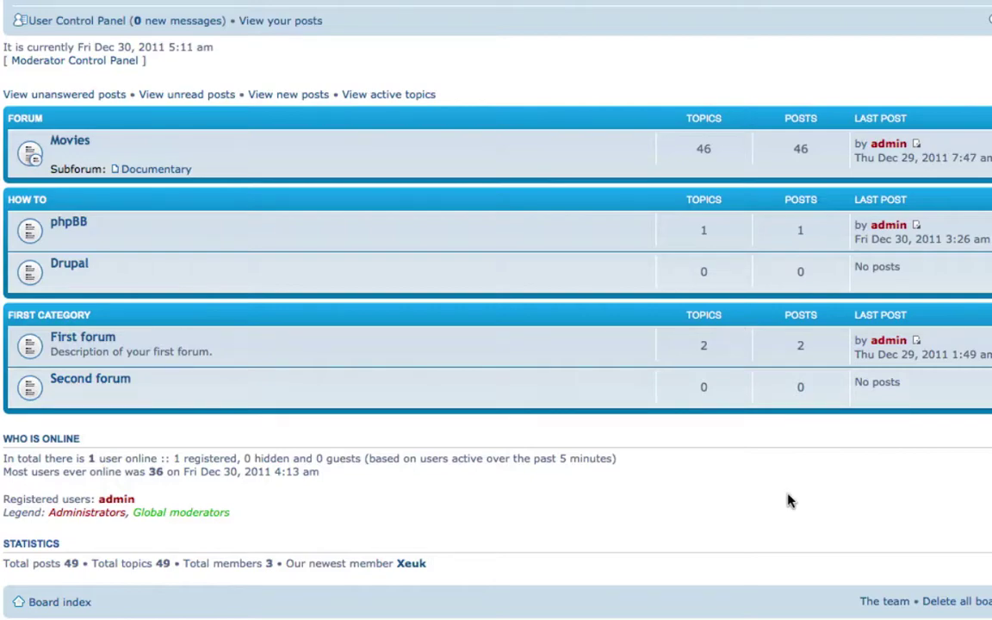
pyautogui.press('super+u')
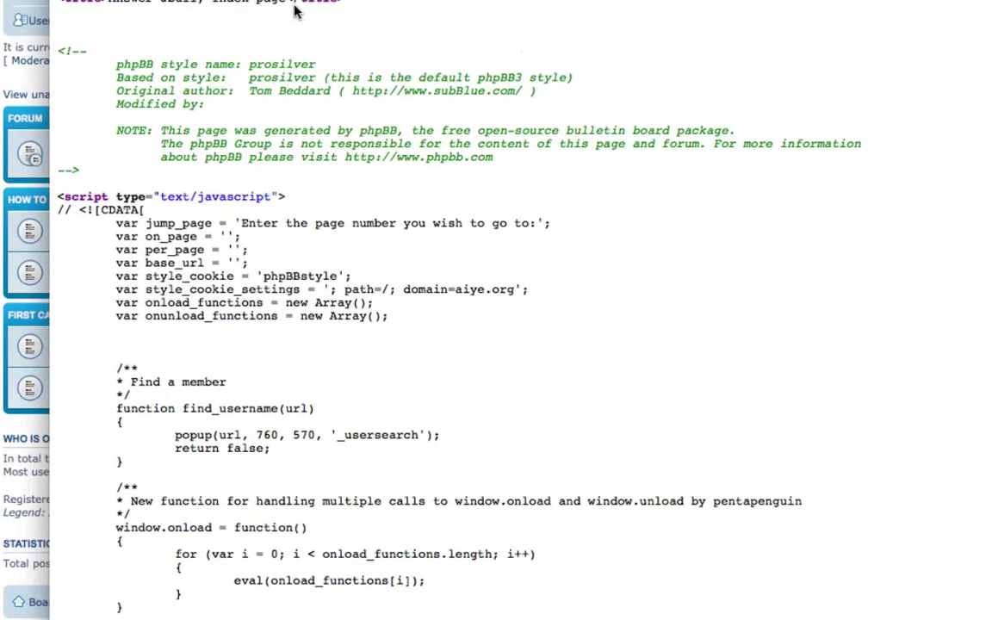
# Find and highlight the Google Analytics script before </head>, then close the source view
pyautogui.scroll(-3, 222, 86)
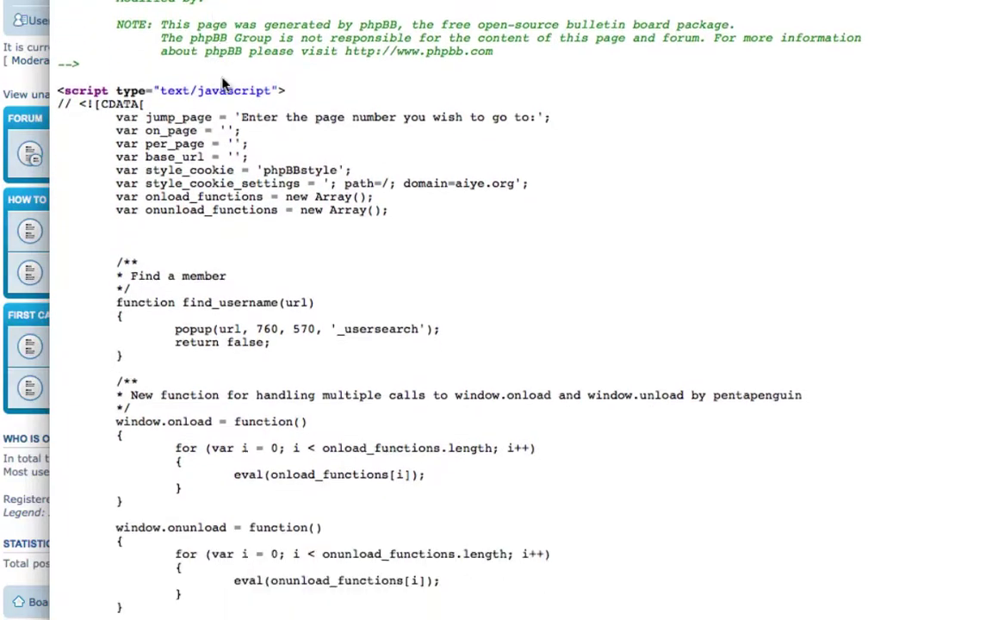
pyautogui.scroll(-5, 221, 86)
pyautogui.scroll(-5, 221, 87)
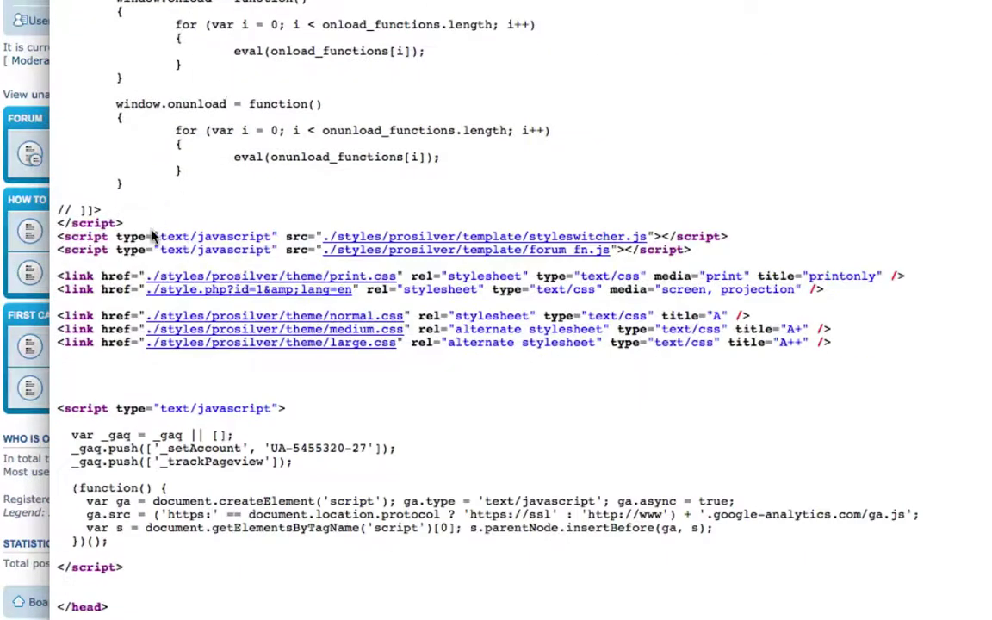
pyautogui.scroll(-2, 138, 212)
pyautogui.scroll(-3, 143, 258)
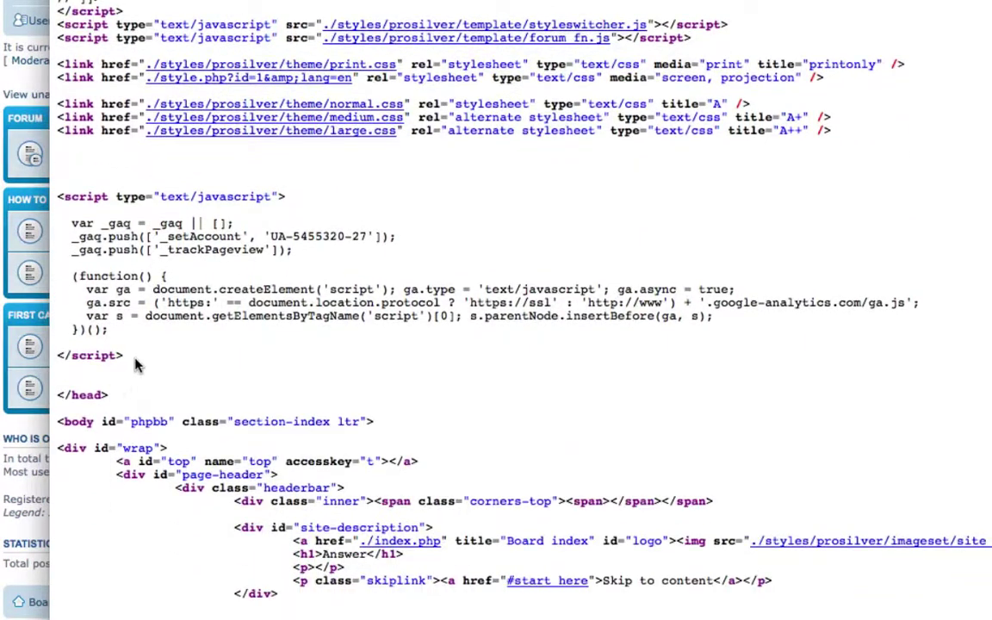
pyautogui.moveTo(125, 356); pyautogui.dragTo(69, 198)
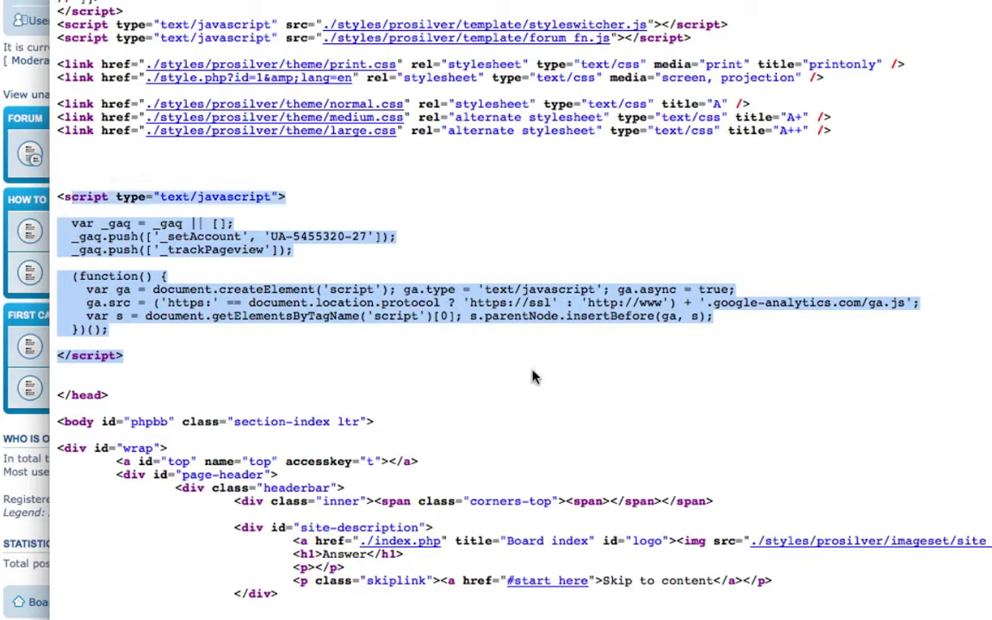
pyautogui.click(488, 336)
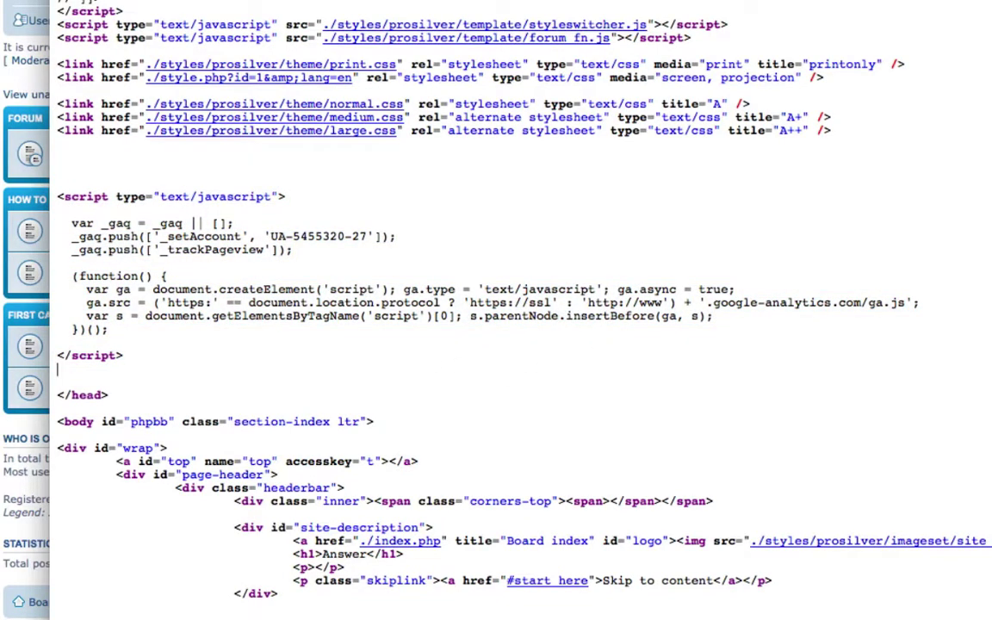
pyautogui.press('super+w')
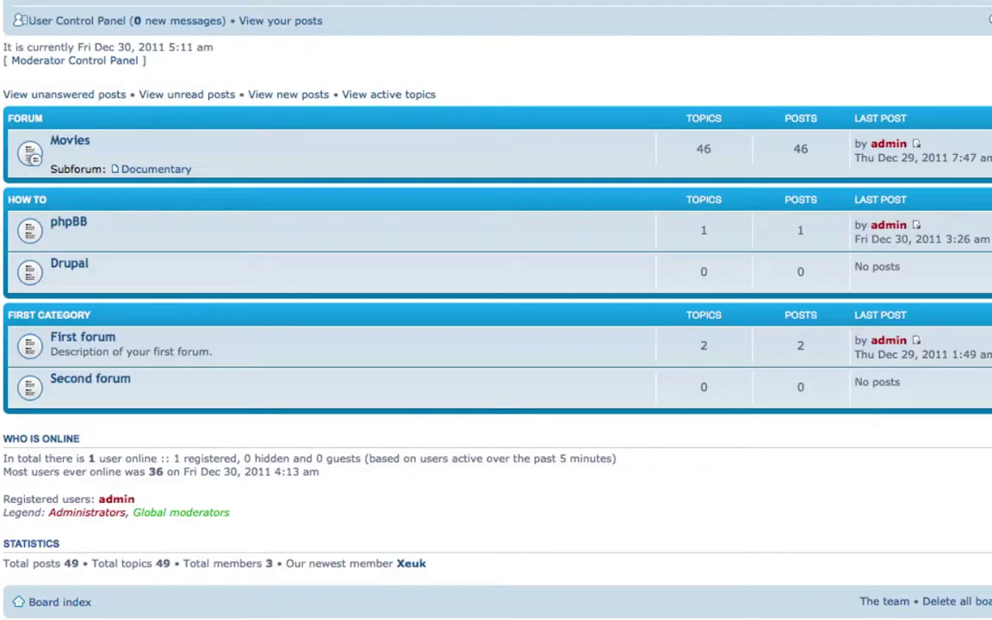